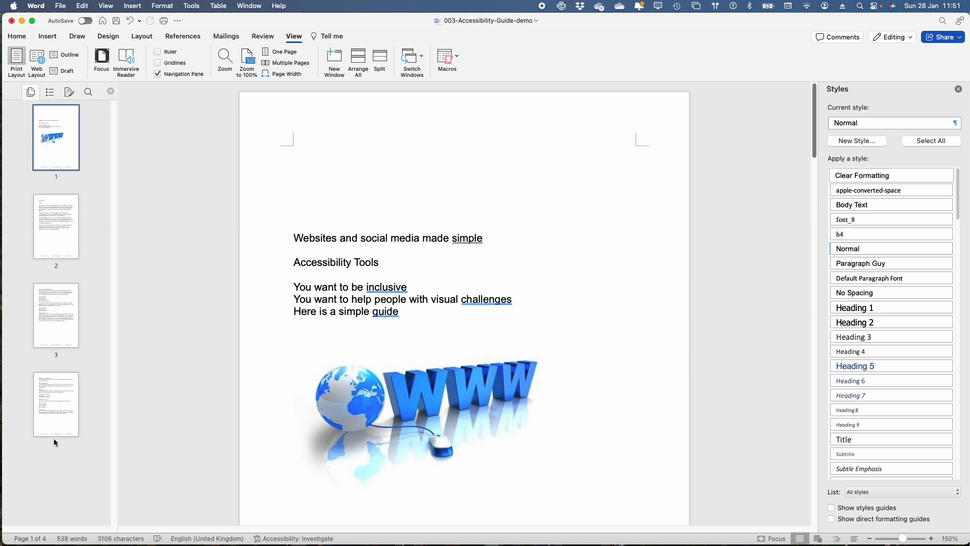
Step: Look through all four pages of the document using their thumbnails, and switch the navigation pane to the heading outline
{"action": "left_click", "coordinate": [58, 413]}
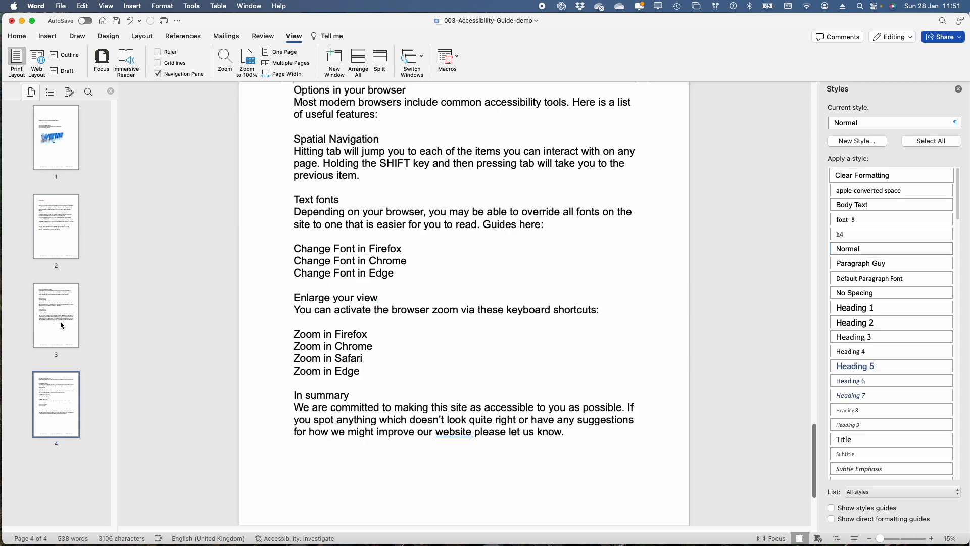
{"action": "left_click", "coordinate": [60, 313]}
{"action": "left_click", "coordinate": [63, 237]}
{"action": "left_click", "coordinate": [61, 143]}
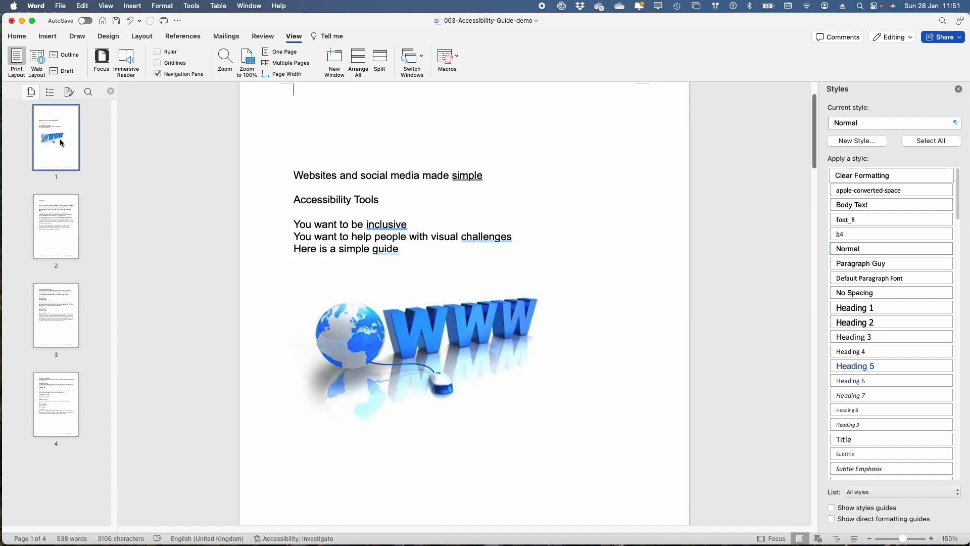
{"action": "left_click", "coordinate": [50, 93]}
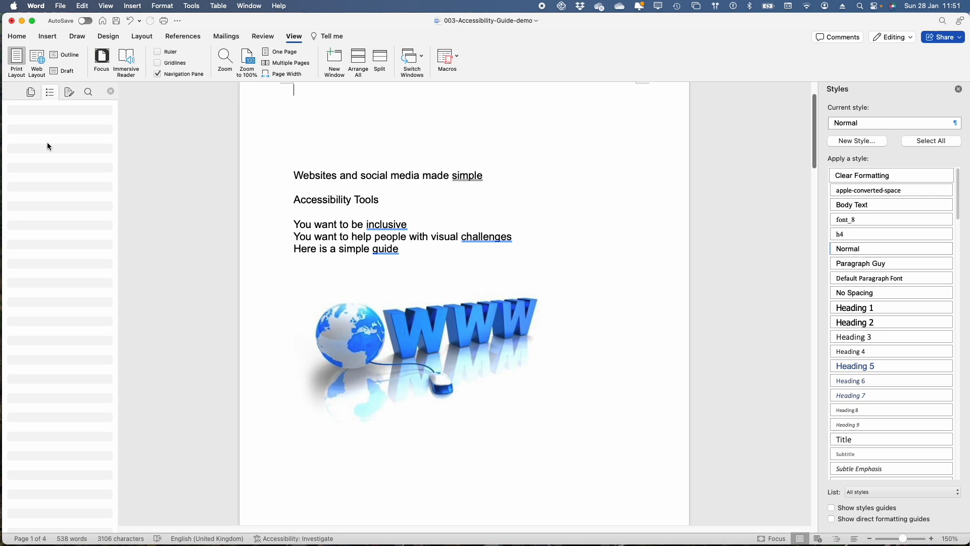
Step: Apply Heading 1 to the title "Websites and social media made simple" and Heading 2 to "Accessibility Tools"
{"action": "left_click", "coordinate": [283, 180]}
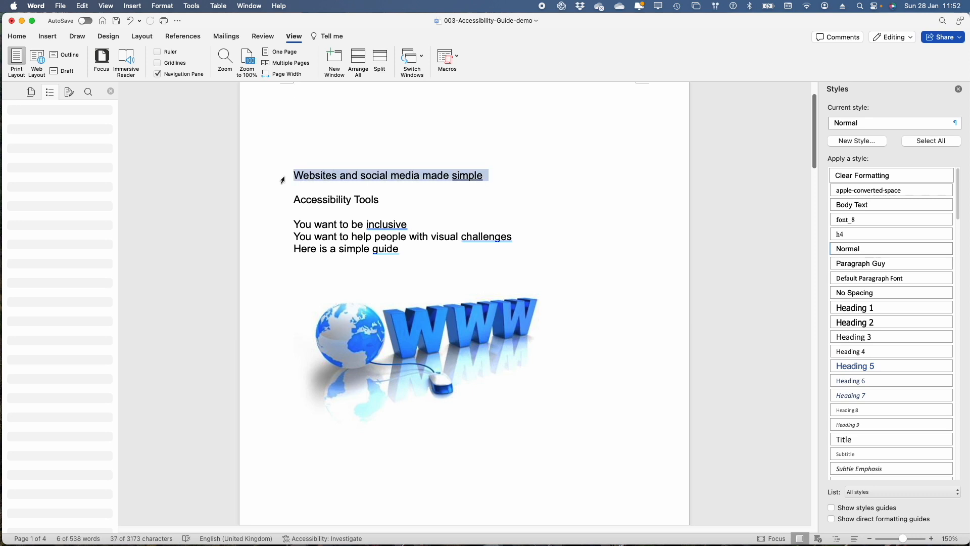
{"action": "left_click", "coordinate": [883, 307]}
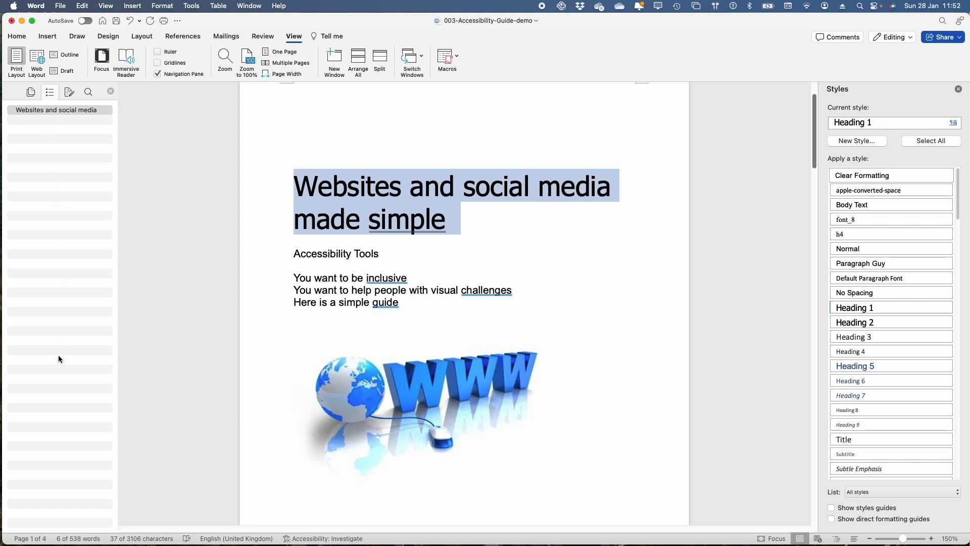
{"action": "left_click", "coordinate": [276, 258]}
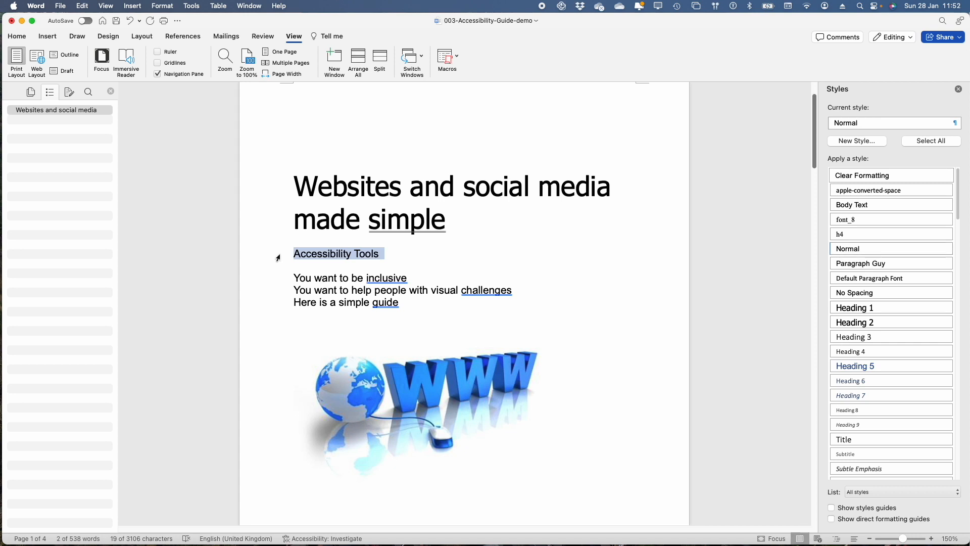
{"action": "left_click", "coordinate": [866, 324]}
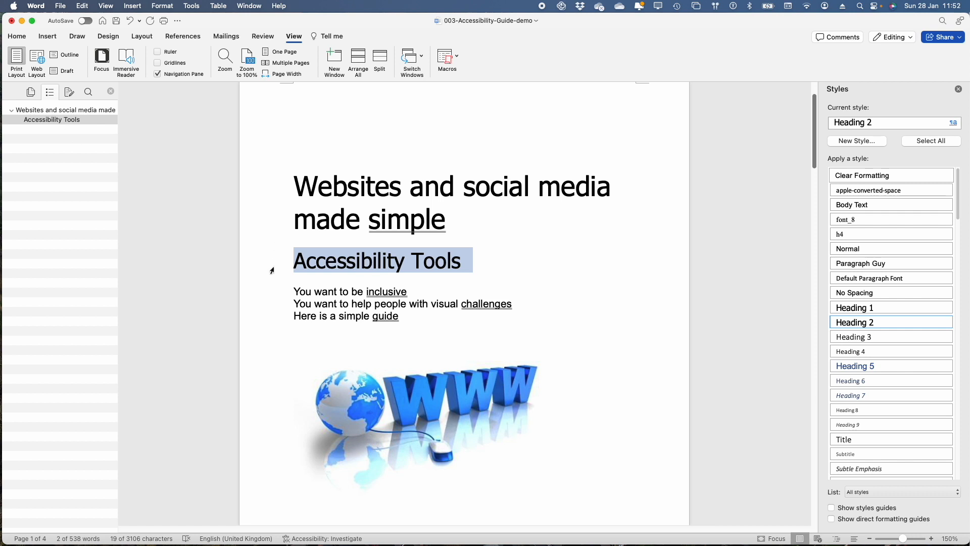
Step: Delete the "Index" line and its extra blank line on page 2, and apply Heading 2 to "Accessibility" above it
{"action": "scroll", "coordinate": [294, 333], "scroll_direction": "down", "scroll_amount": 10}
{"action": "scroll", "coordinate": [294, 336], "scroll_direction": "down", "scroll_amount": 3}
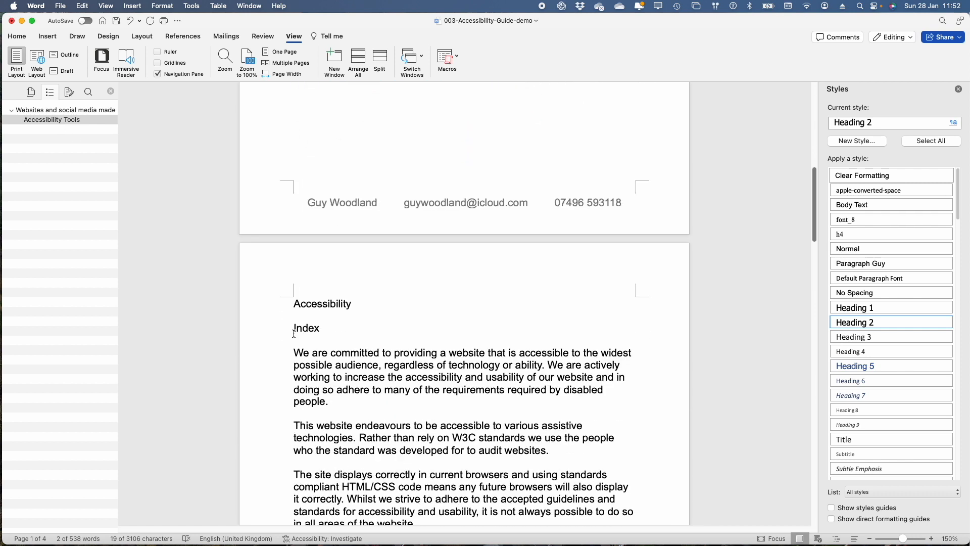
{"action": "left_click_drag", "start_coordinate": [344, 331], "coordinate": [243, 322]}
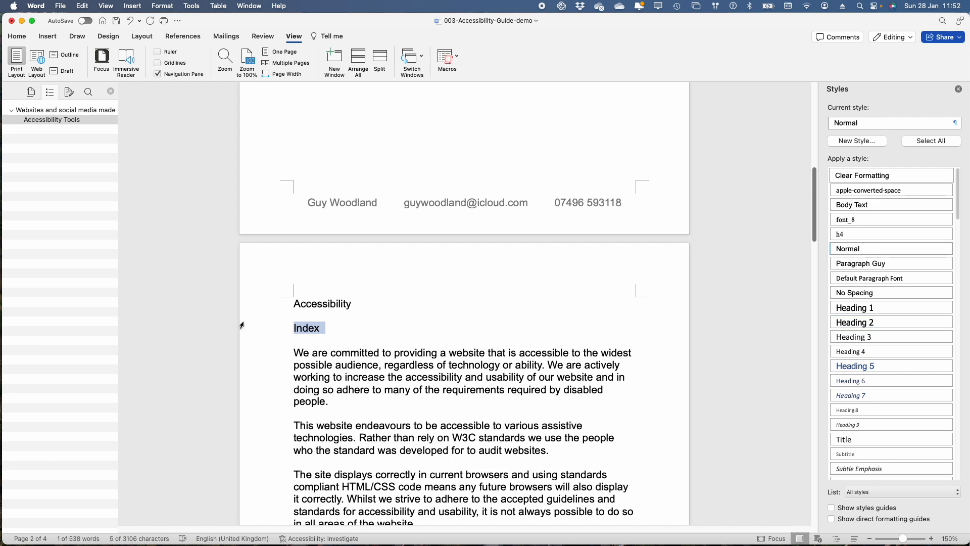
{"action": "key", "text": "BackSpace"}
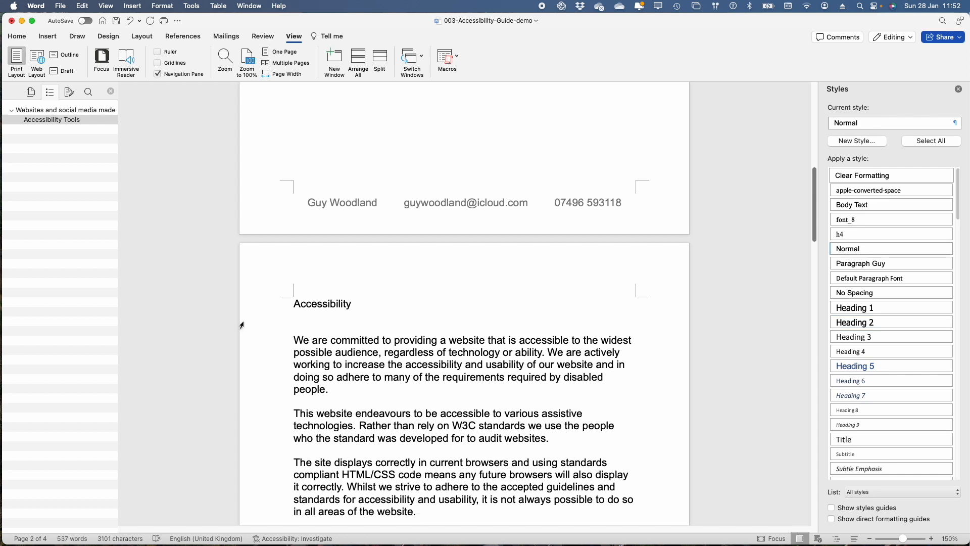
{"action": "key", "text": "BackSpace"}
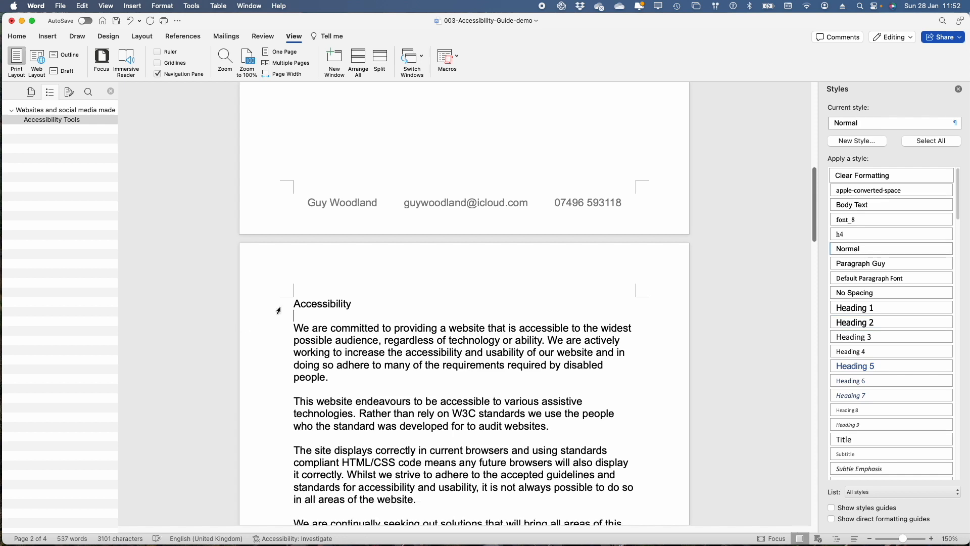
{"action": "left_click", "coordinate": [284, 307]}
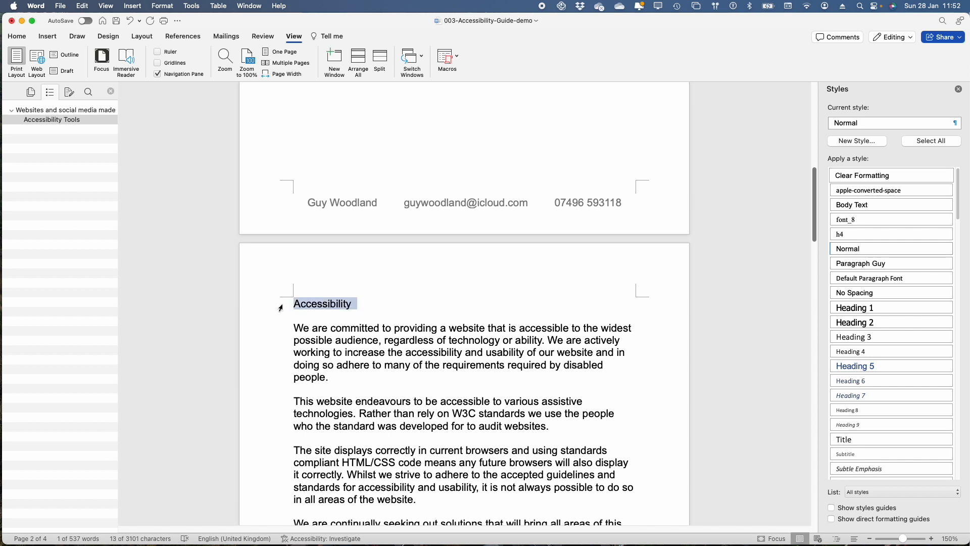
{"action": "left_click", "coordinate": [862, 323]}
Step: Apply Heading 3 to the page 3 section titles "Use an up-to-date browser" and "Alternative Style"
{"action": "scroll", "coordinate": [516, 386], "scroll_direction": "down", "scroll_amount": 3}
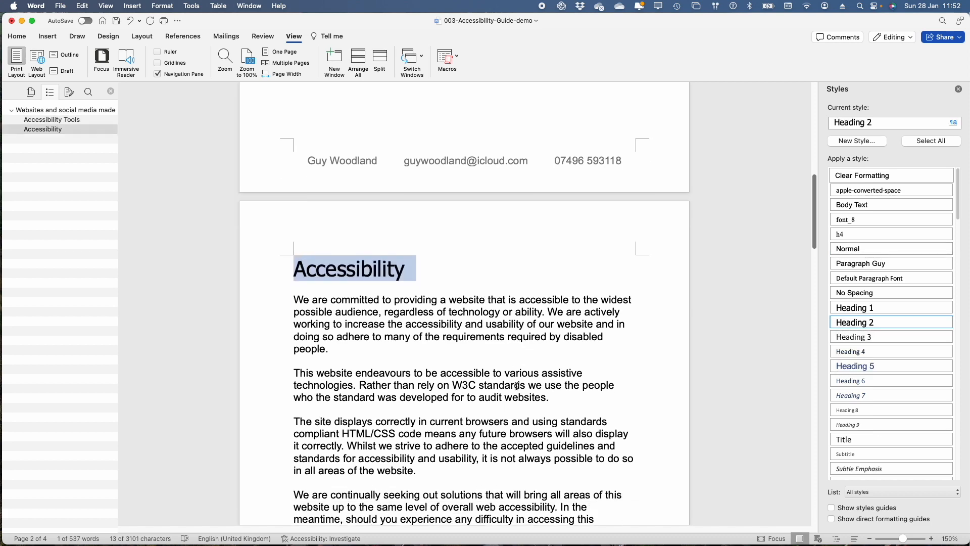
{"action": "scroll", "coordinate": [517, 386], "scroll_direction": "down", "scroll_amount": 10}
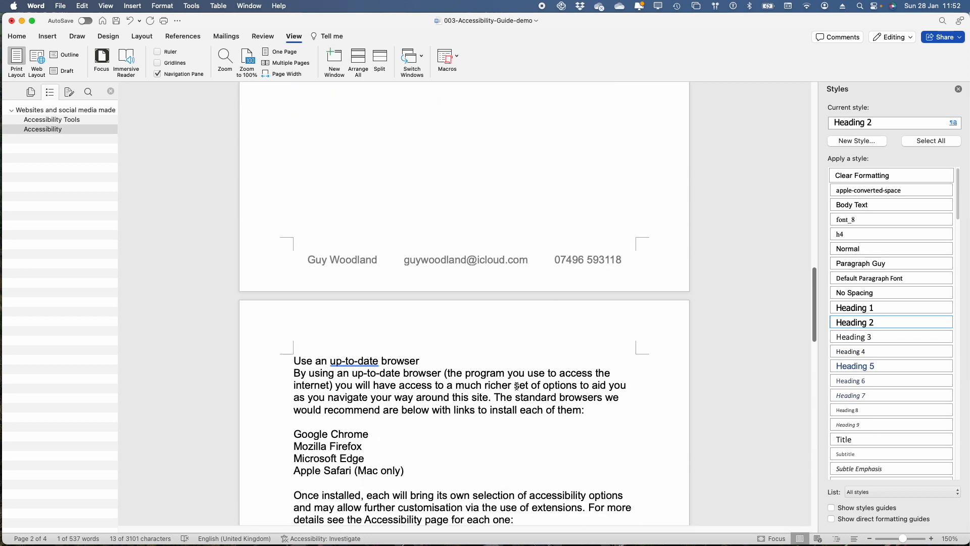
{"action": "left_click", "coordinate": [283, 317]}
{"action": "left_click", "coordinate": [294, 316]}
{"action": "left_click_drag", "start_coordinate": [294, 316], "coordinate": [477, 314]}
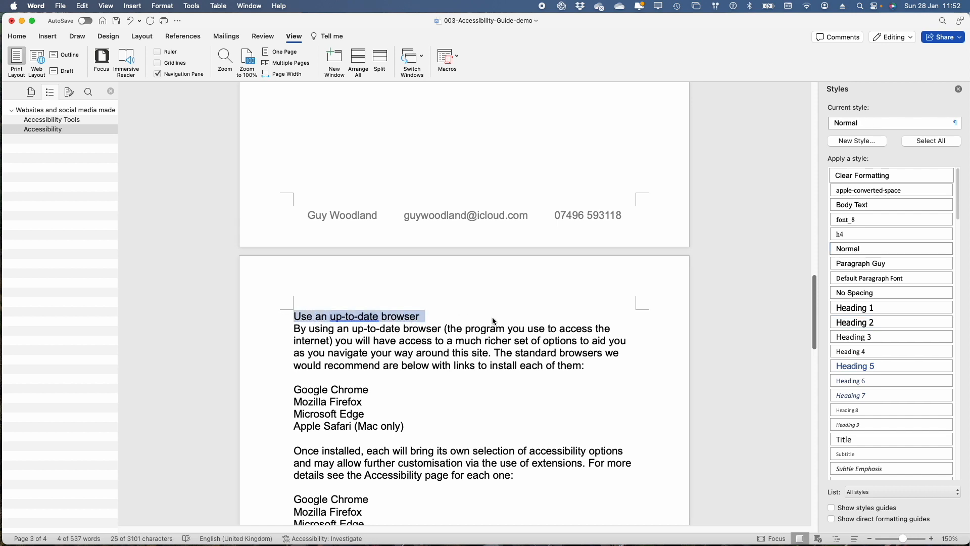
{"action": "left_click", "coordinate": [862, 338]}
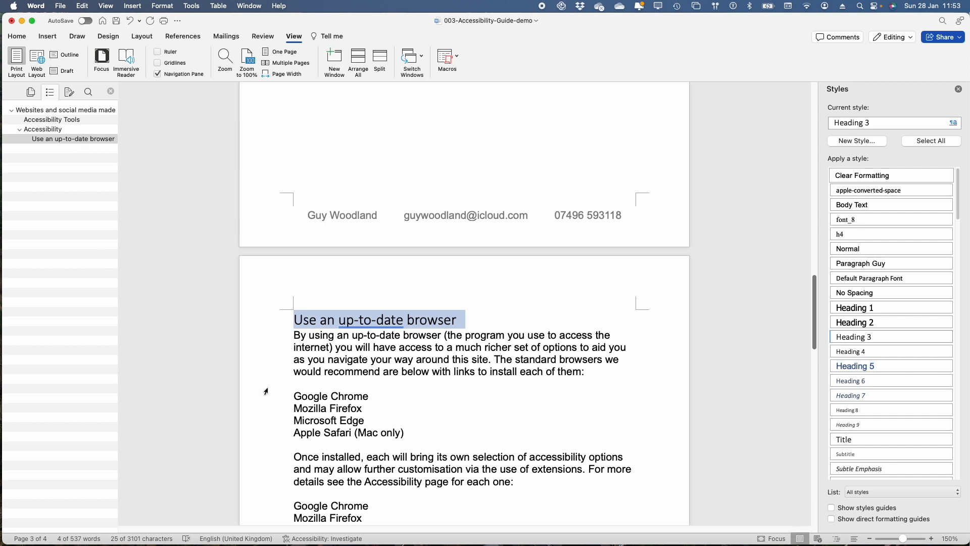
{"action": "scroll", "coordinate": [409, 449], "scroll_direction": "down", "scroll_amount": 5}
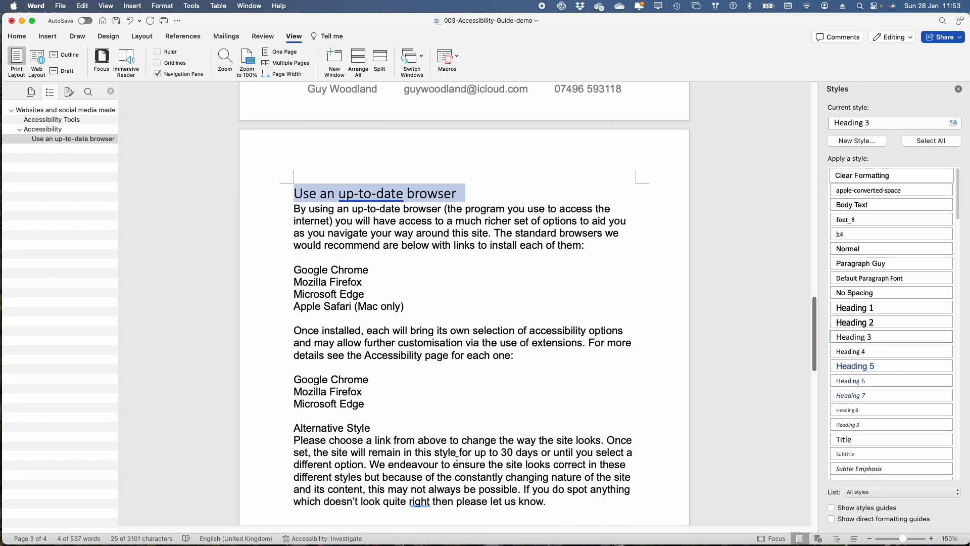
{"action": "left_click", "coordinate": [284, 431]}
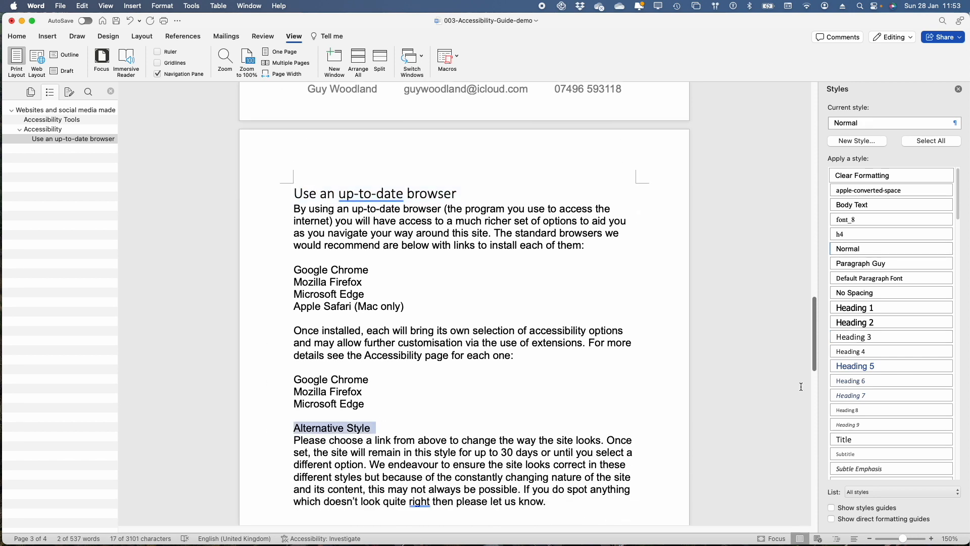
{"action": "left_click", "coordinate": [872, 336]}
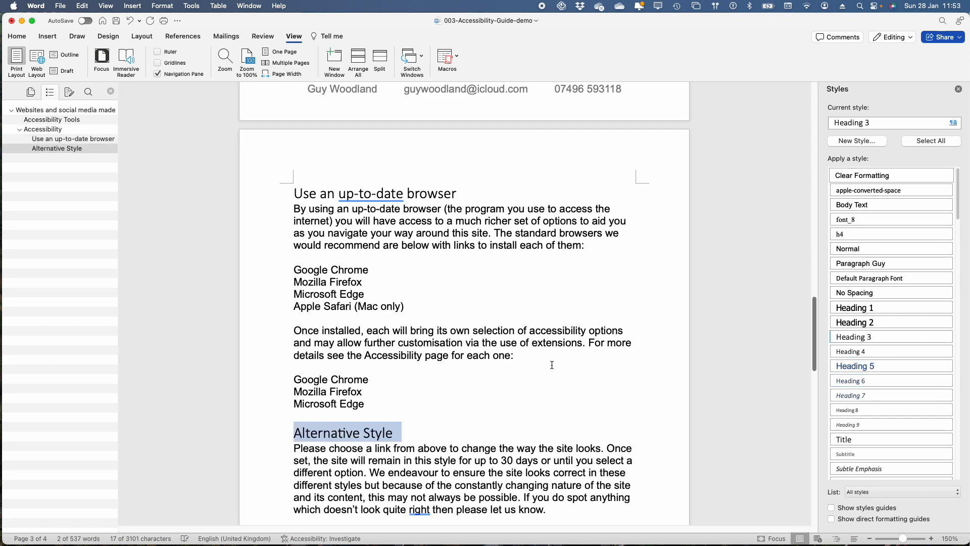
Step: Apply Heading 3 to the page 4 section titles "Options in your browser", "Spatial Navigation" and "Text fonts"
{"action": "scroll", "coordinate": [478, 407], "scroll_direction": "down", "scroll_amount": 10}
{"action": "scroll", "coordinate": [479, 407], "scroll_direction": "down", "scroll_amount": 5}
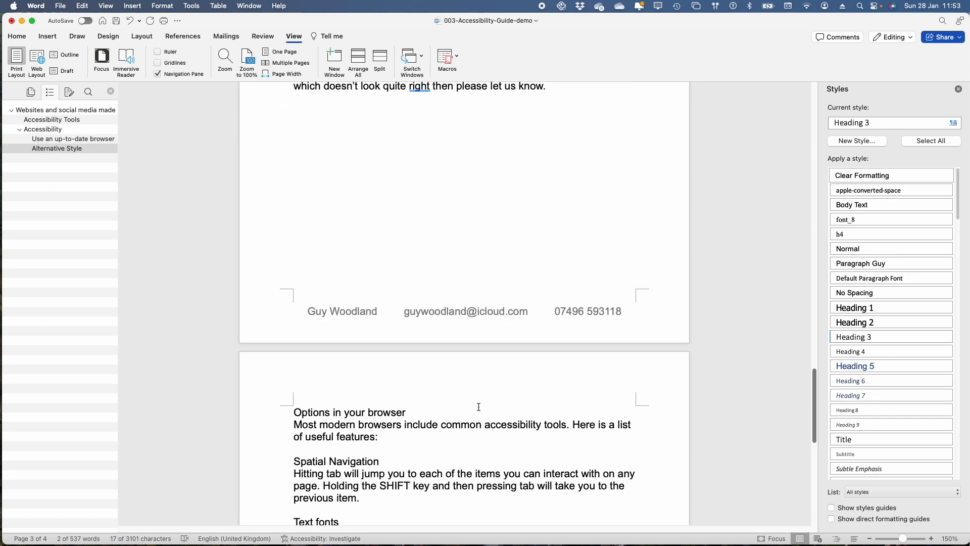
{"action": "left_click", "coordinate": [286, 374]}
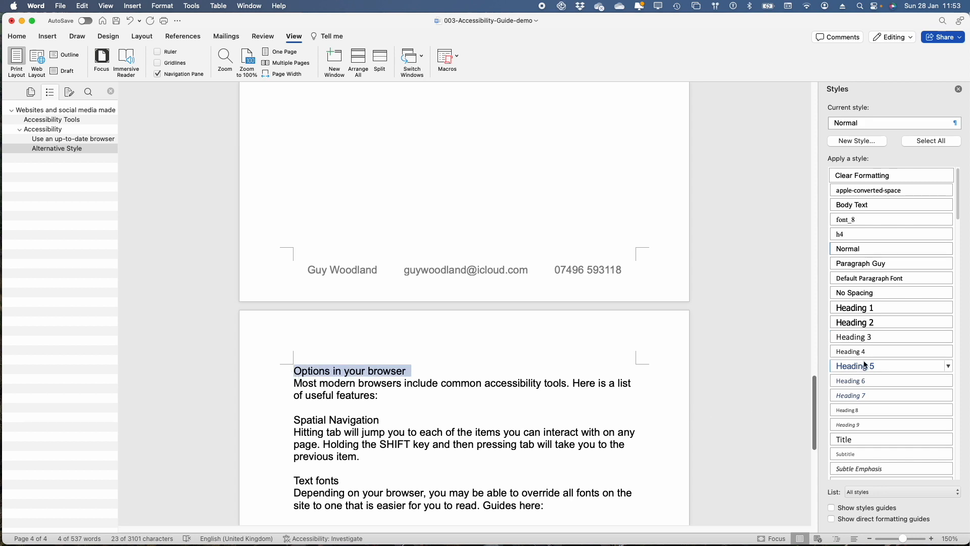
{"action": "left_click", "coordinate": [877, 335]}
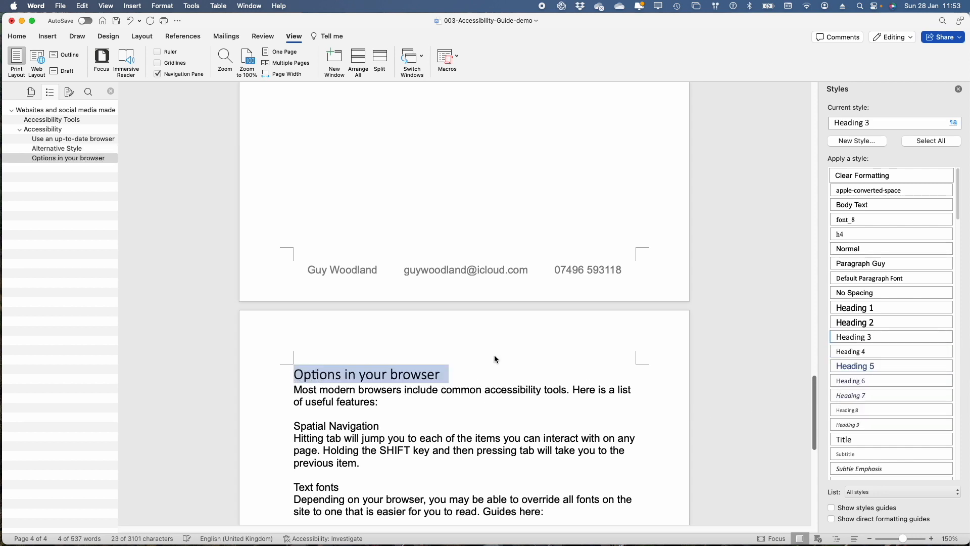
{"action": "left_click", "coordinate": [281, 430]}
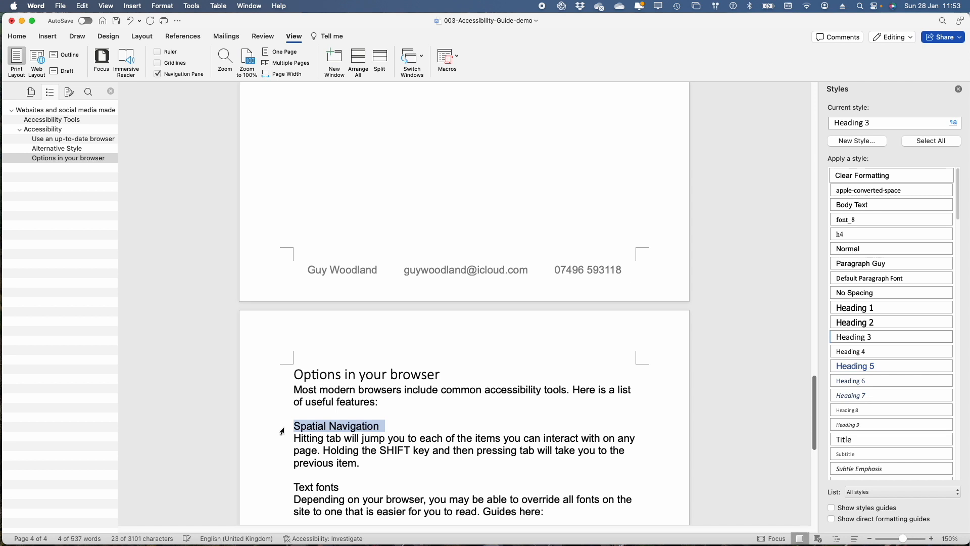
{"action": "left_click", "coordinate": [864, 338]}
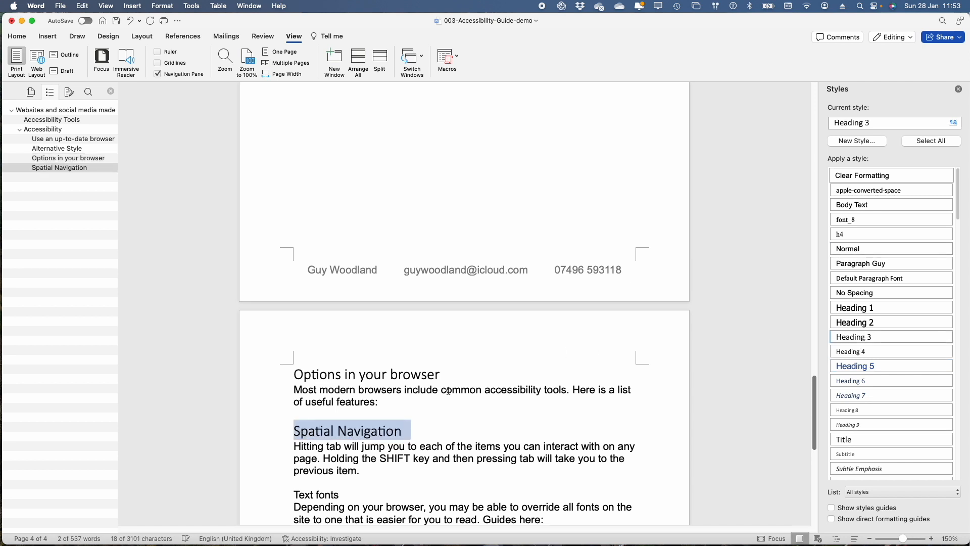
{"action": "left_click", "coordinate": [275, 495]}
{"action": "left_click", "coordinate": [862, 337]}
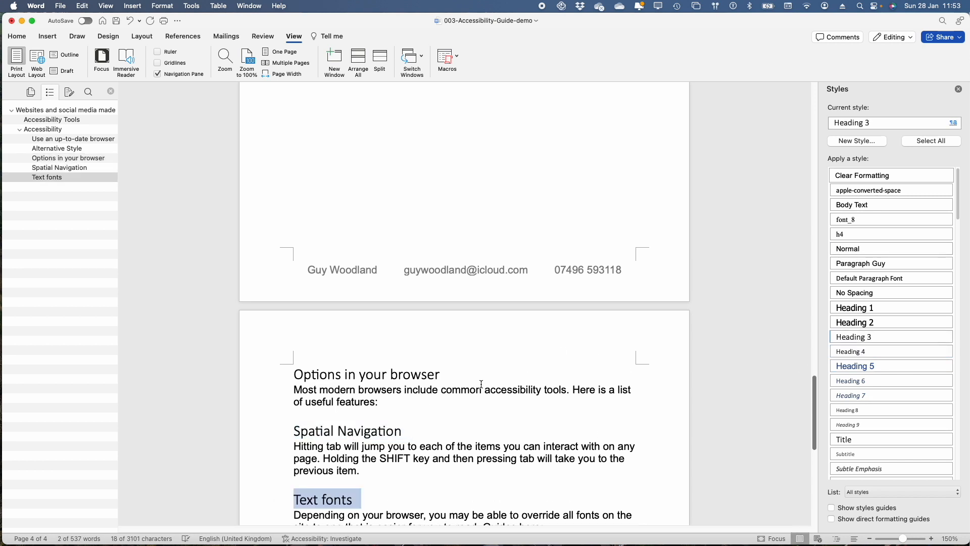
Step: Apply Heading 3 to "Enlarge your view" and Heading 2 to "In summary" on page 4
{"action": "scroll", "coordinate": [481, 384], "scroll_direction": "down", "scroll_amount": 3}
{"action": "scroll", "coordinate": [481, 384], "scroll_direction": "down", "scroll_amount": 10}
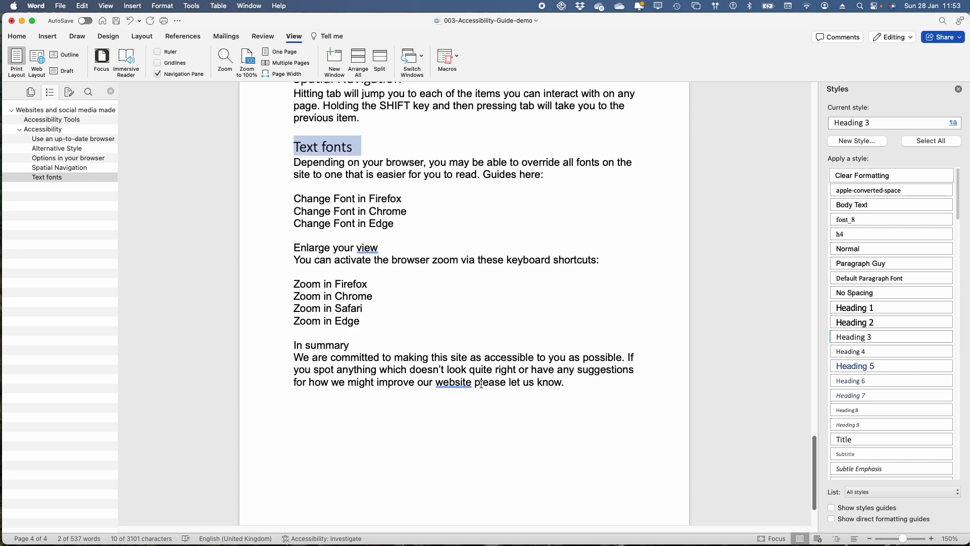
{"action": "left_click", "coordinate": [275, 252]}
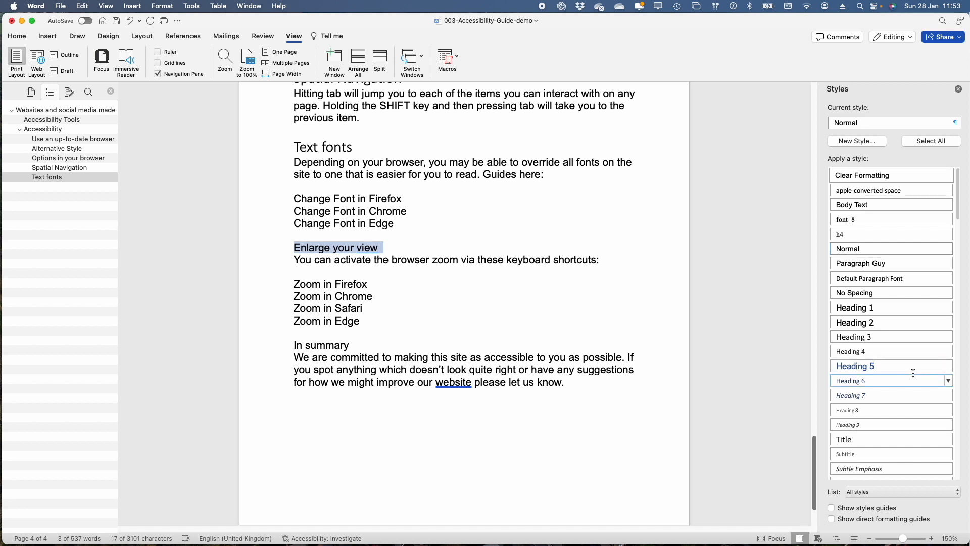
{"action": "left_click", "coordinate": [878, 336]}
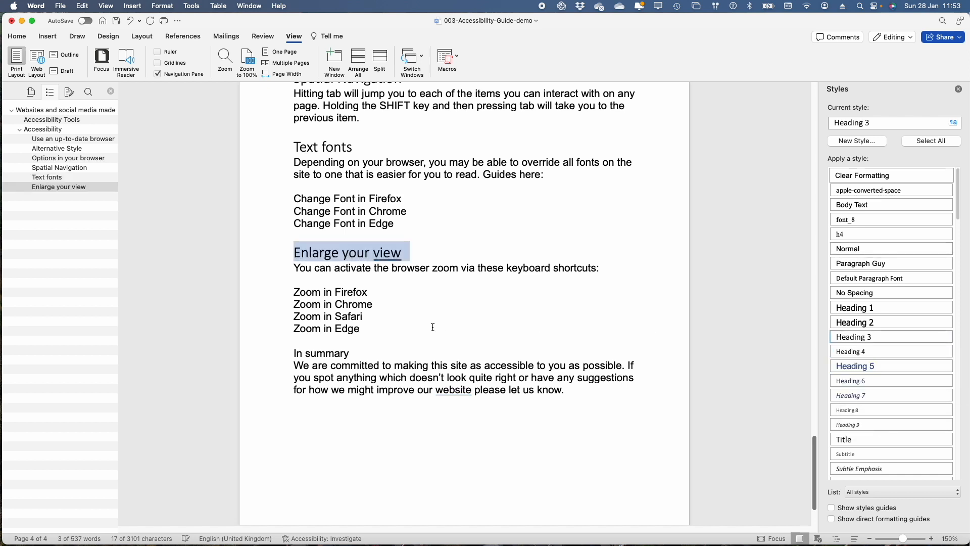
{"action": "left_click", "coordinate": [273, 357]}
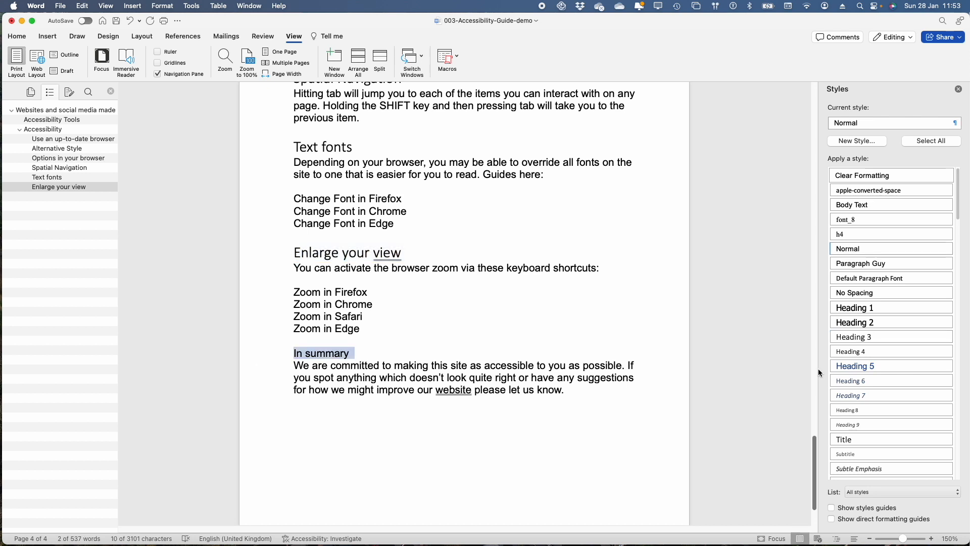
{"action": "left_click", "coordinate": [876, 323]}
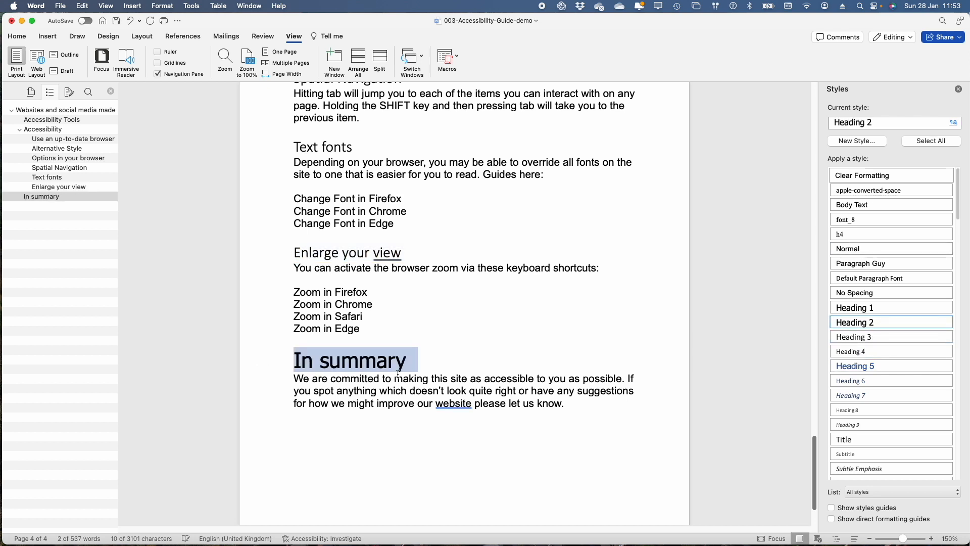
Step: Insert a page break directly before the "In summary" heading
{"action": "left_click", "coordinate": [297, 362]}
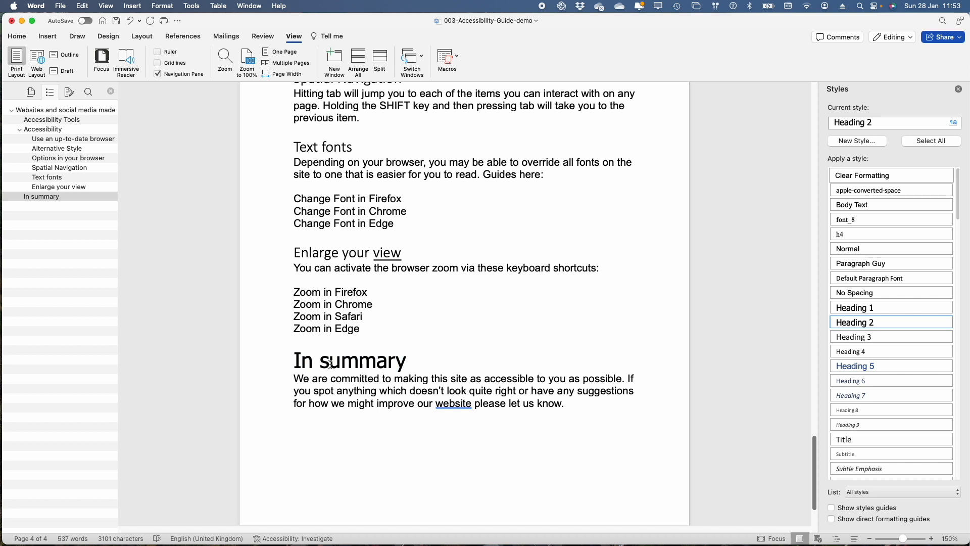
{"action": "left_click", "coordinate": [48, 36]}
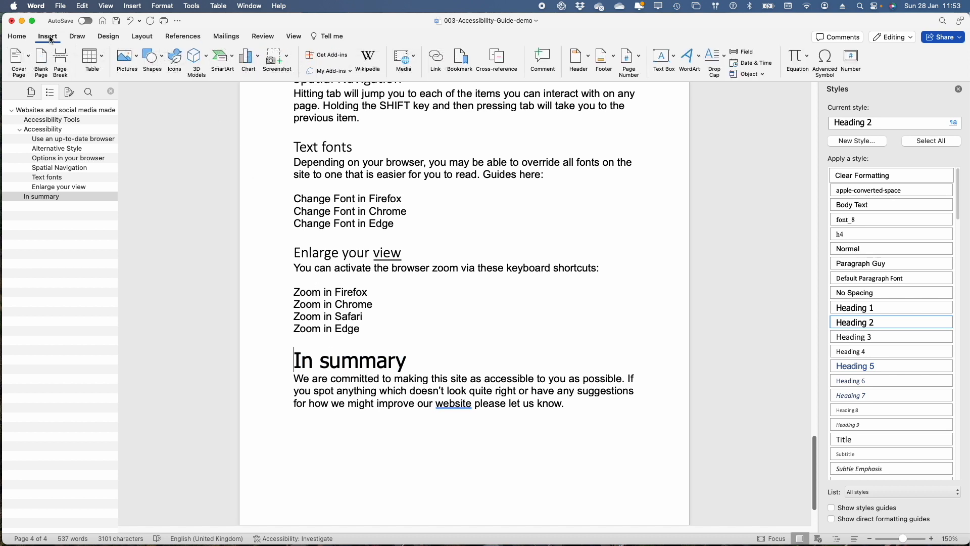
{"action": "left_click", "coordinate": [61, 61]}
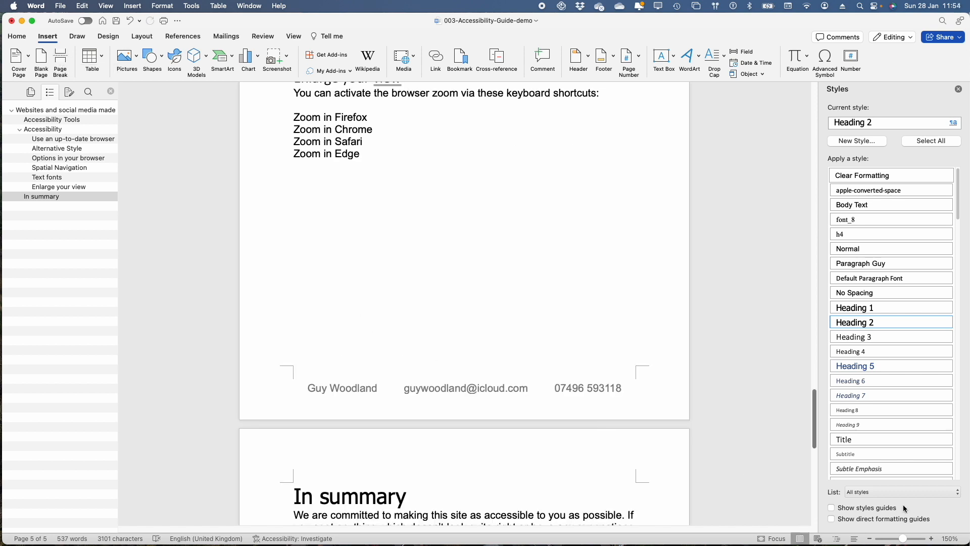
Step: Limit the list of available styles to "Styles in use"
{"action": "left_click", "coordinate": [870, 493]}
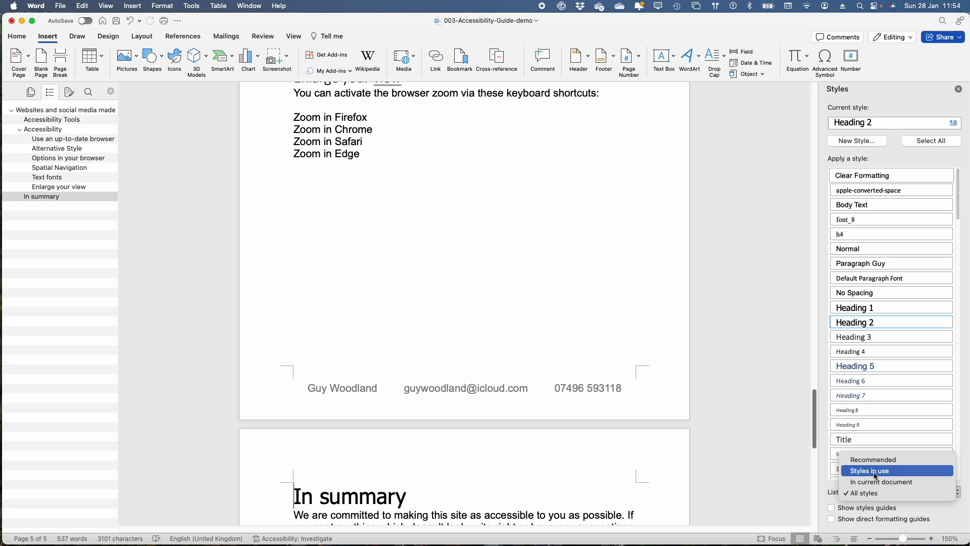
{"action": "left_click", "coordinate": [876, 476]}
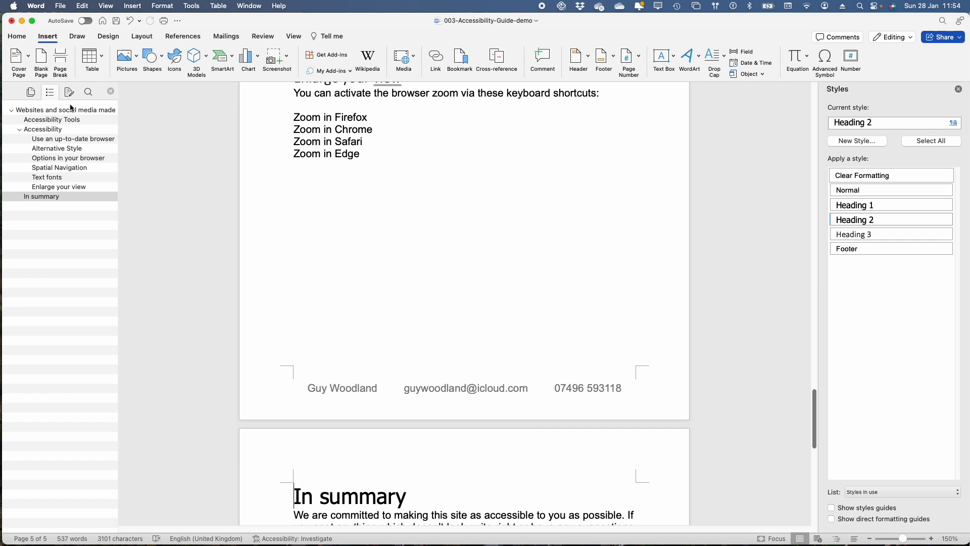
Step: Check the heading outline by jumping to the title, several subsections, "In summary" and back to "Use an up-to-date browser"
{"action": "left_click", "coordinate": [45, 112]}
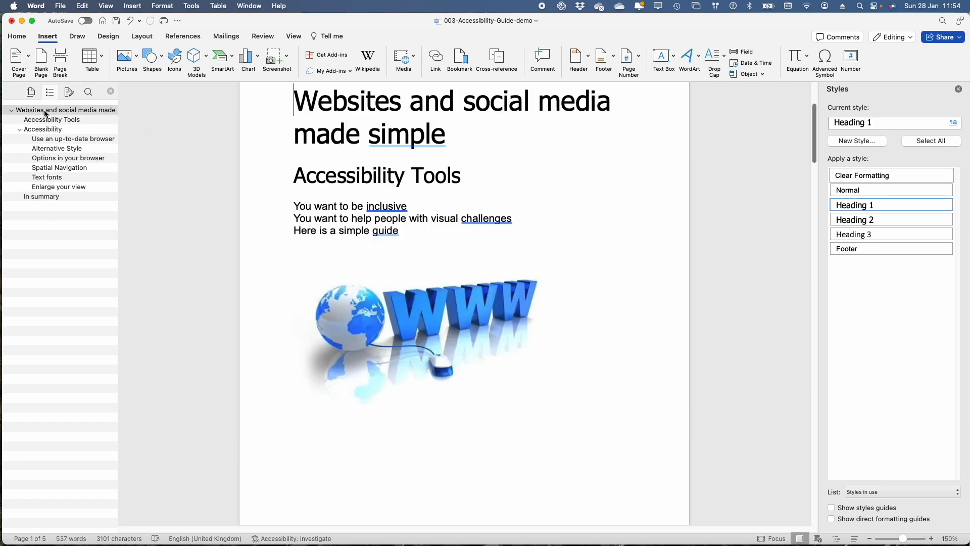
{"action": "left_click", "coordinate": [56, 141]}
{"action": "left_click", "coordinate": [58, 159]}
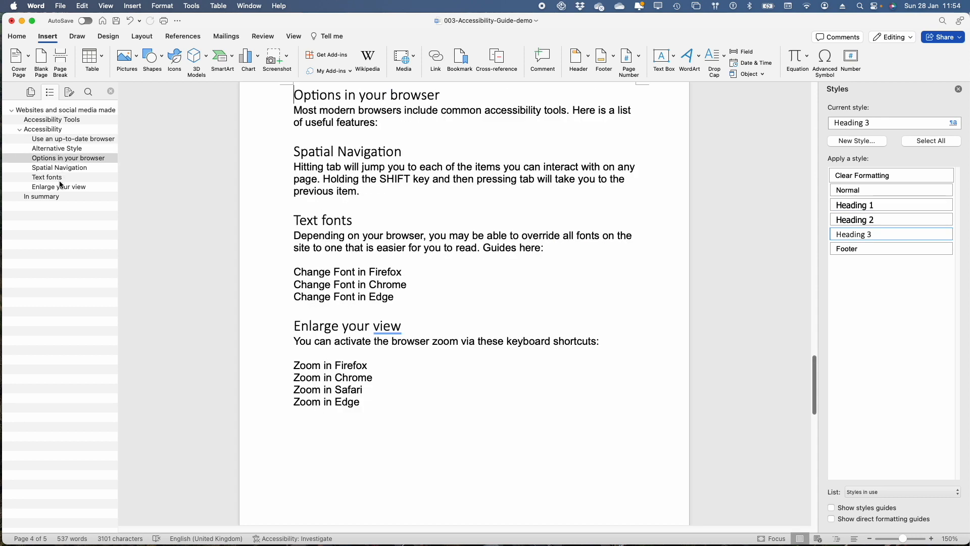
{"action": "left_click", "coordinate": [50, 178]}
{"action": "left_click", "coordinate": [50, 197]}
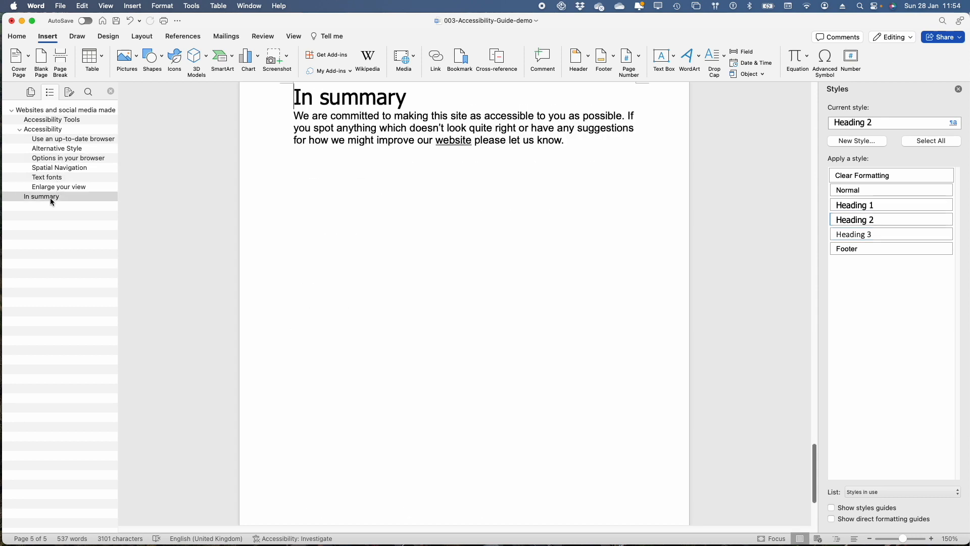
{"action": "left_click", "coordinate": [60, 141]}
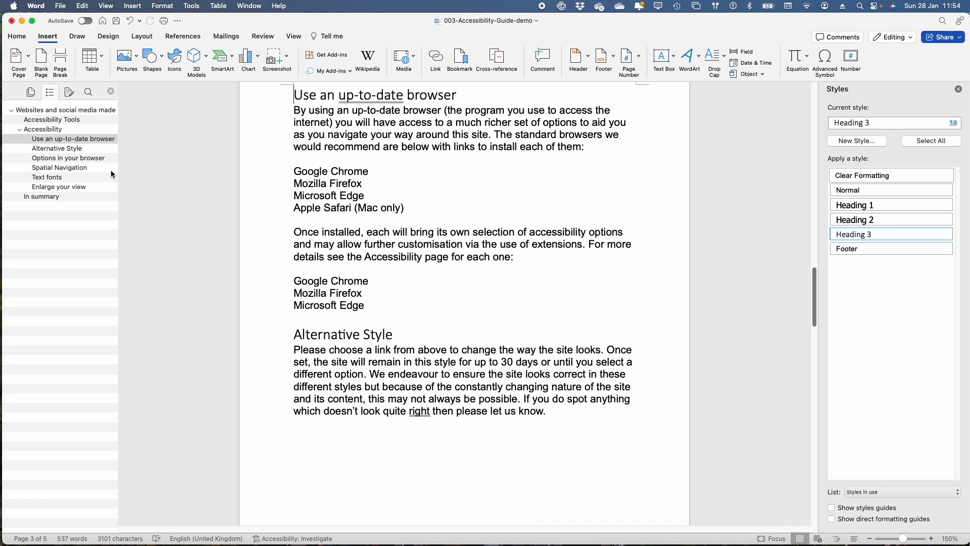